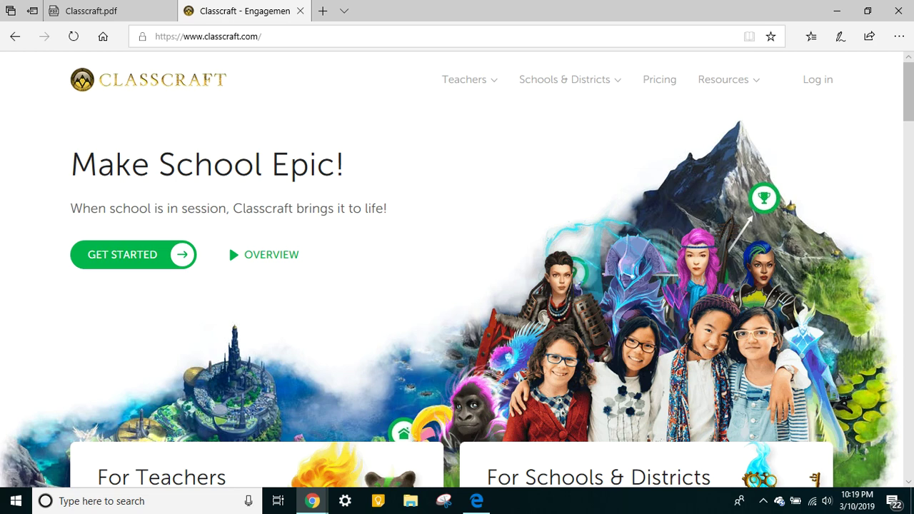
Switch to the Classcraft.pdf letter that holds the class sign-up codes
{"action": "left_click", "coordinate": [108, 13]}
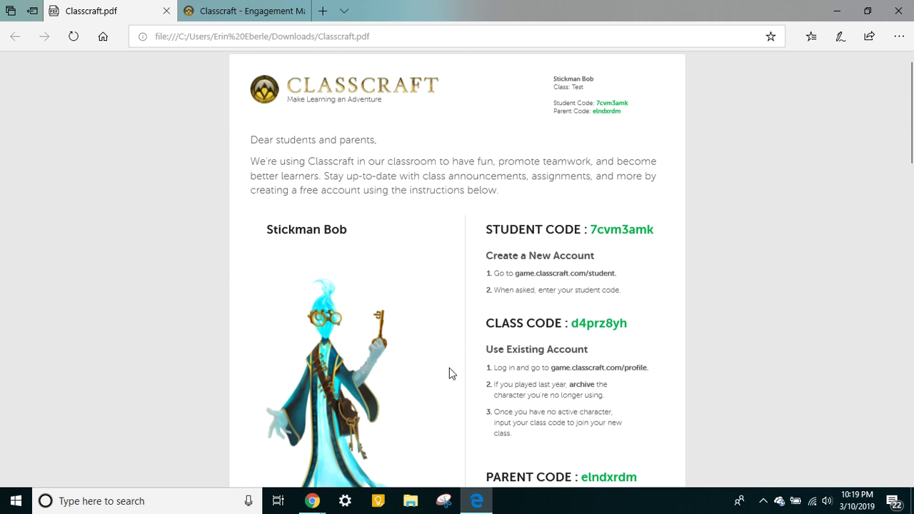
Review the letter's student and parent code sections, then snap Edge to the left half
{"action": "scroll", "coordinate": [557, 256], "scroll_direction": "down", "scroll_amount": 1}
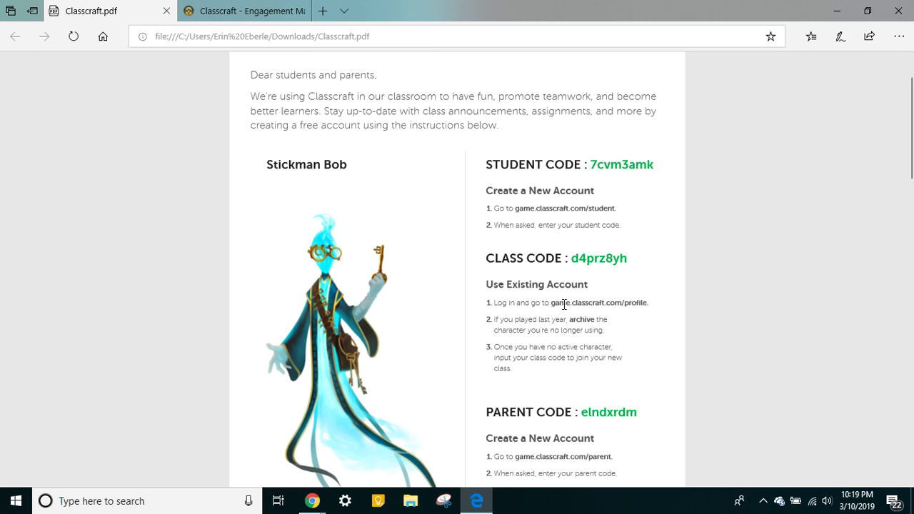
{"action": "left_click_drag", "start_coordinate": [487, 286], "coordinate": [592, 287]}
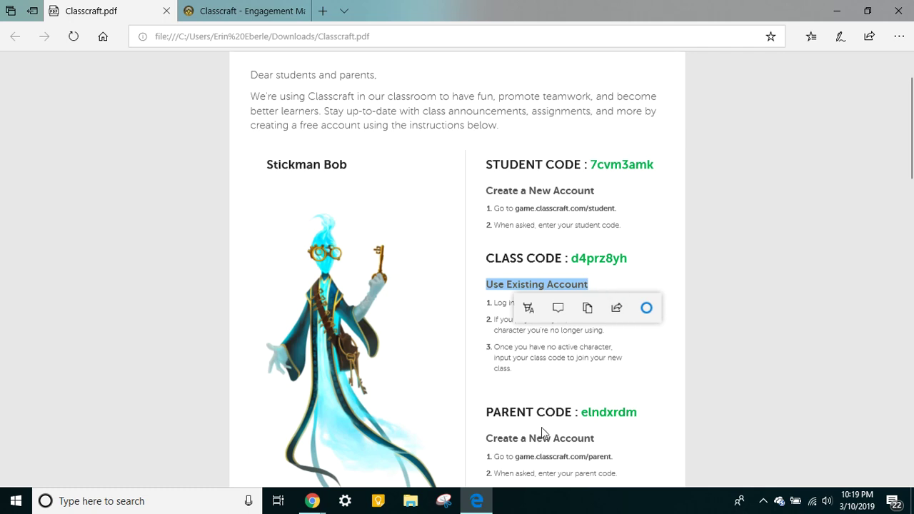
{"action": "left_click_drag", "start_coordinate": [485, 412], "coordinate": [520, 404]}
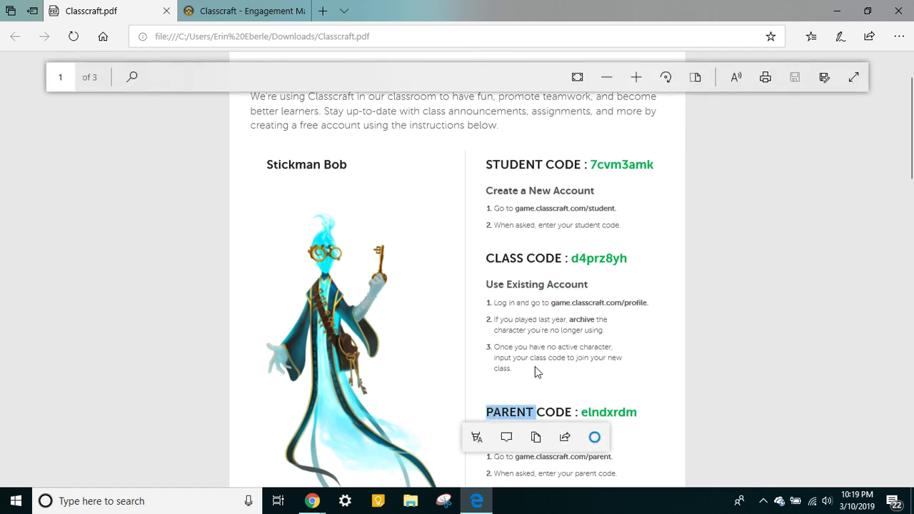
{"action": "left_click", "coordinate": [504, 185]}
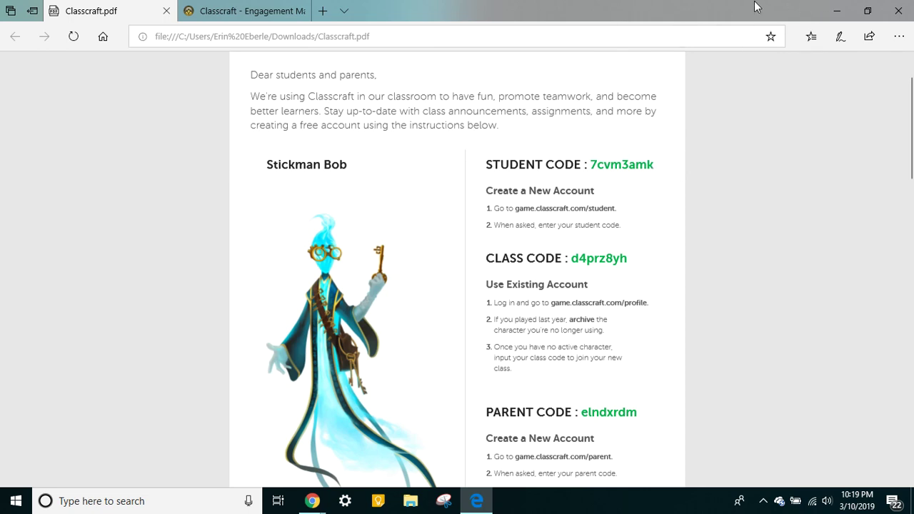
{"action": "key", "text": "super+Left"}
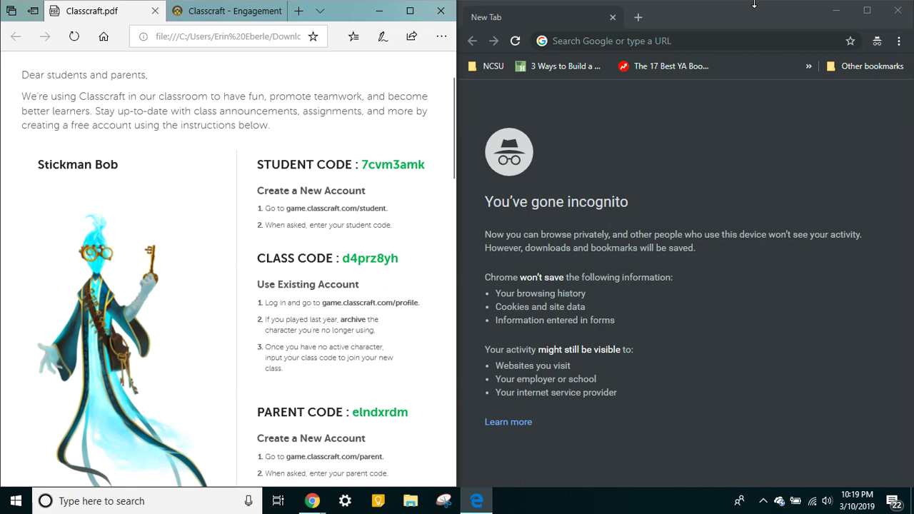
Load game.classcraft.com/student in the Chrome incognito window
{"action": "left_click", "coordinate": [654, 40]}
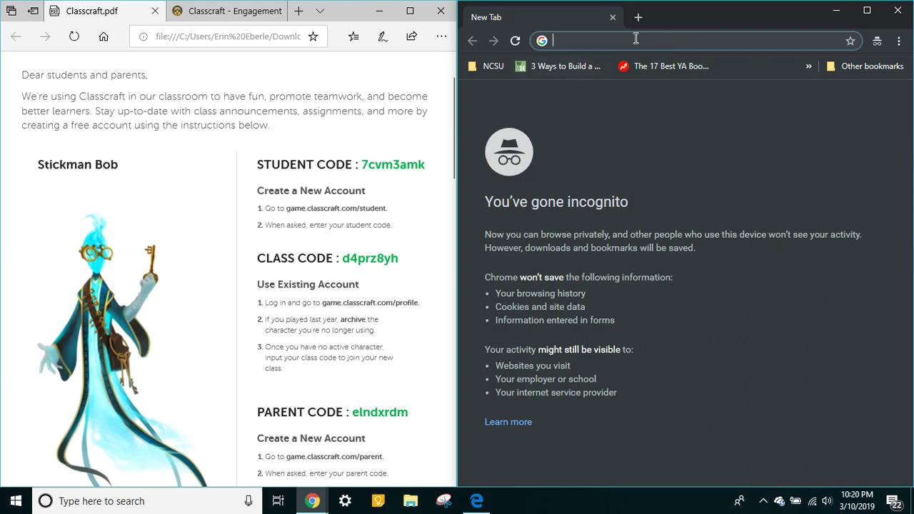
{"action": "type", "text": "game."}
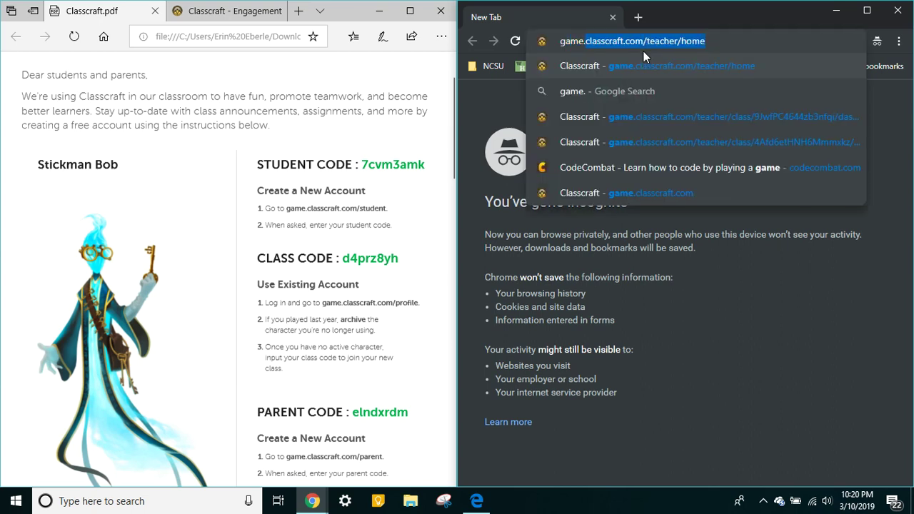
{"action": "type", "text": "cla"}
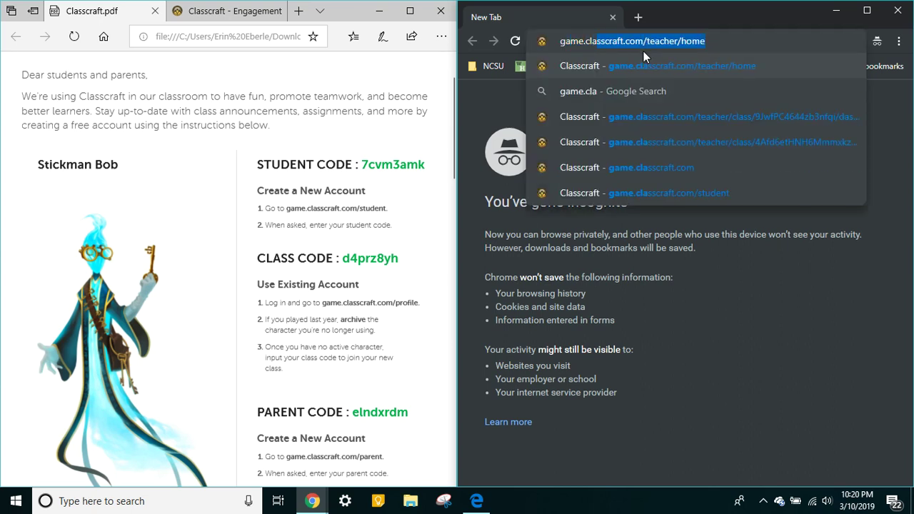
{"action": "type", "text": "sscraft.com/student"}
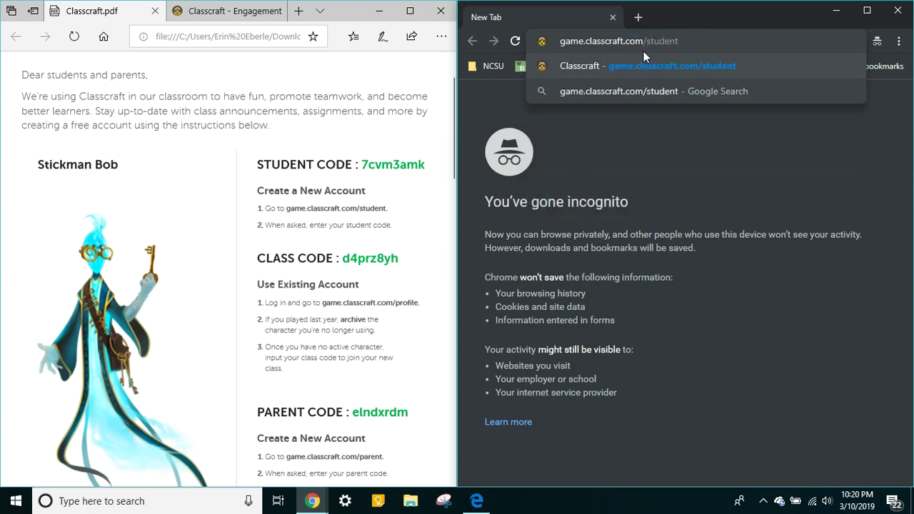
{"action": "key", "text": "Return"}
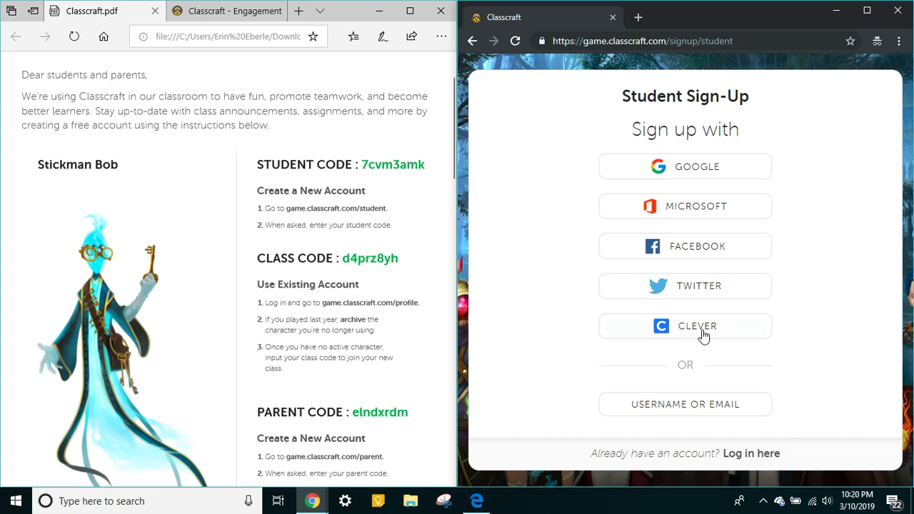
Choose Google sign-up and submit the class's student code with START!
{"action": "left_click", "coordinate": [703, 170]}
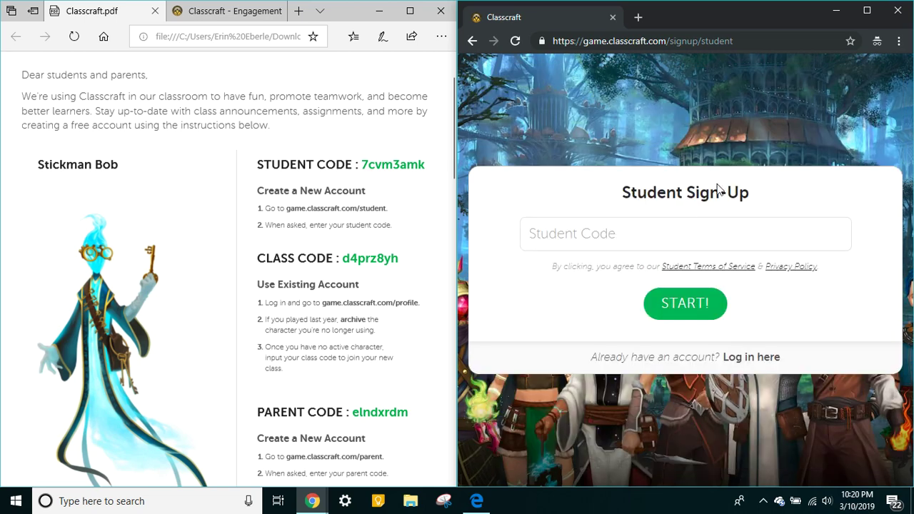
{"action": "left_click", "coordinate": [646, 227]}
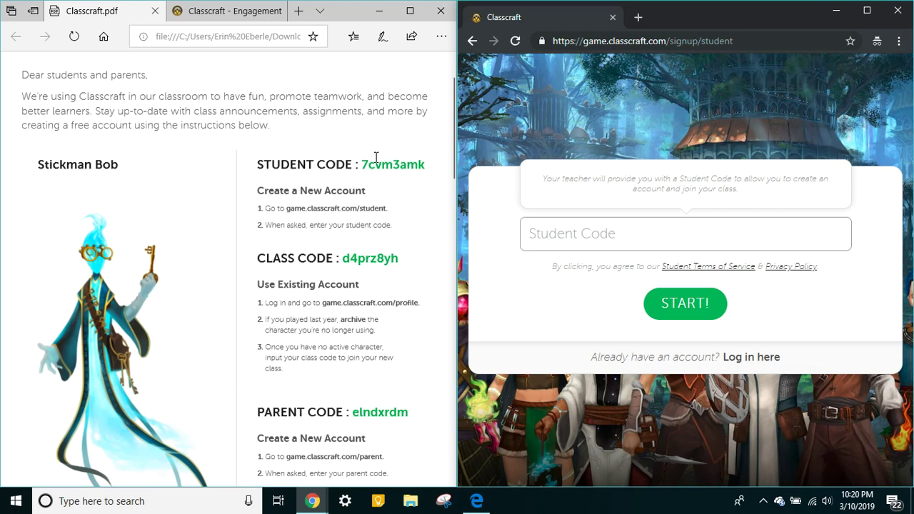
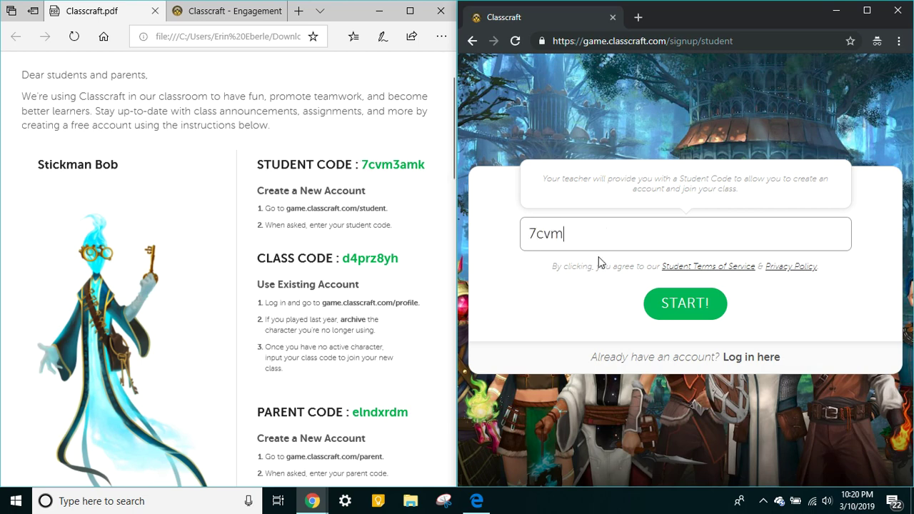
{"action": "left_click", "coordinate": [683, 312]}
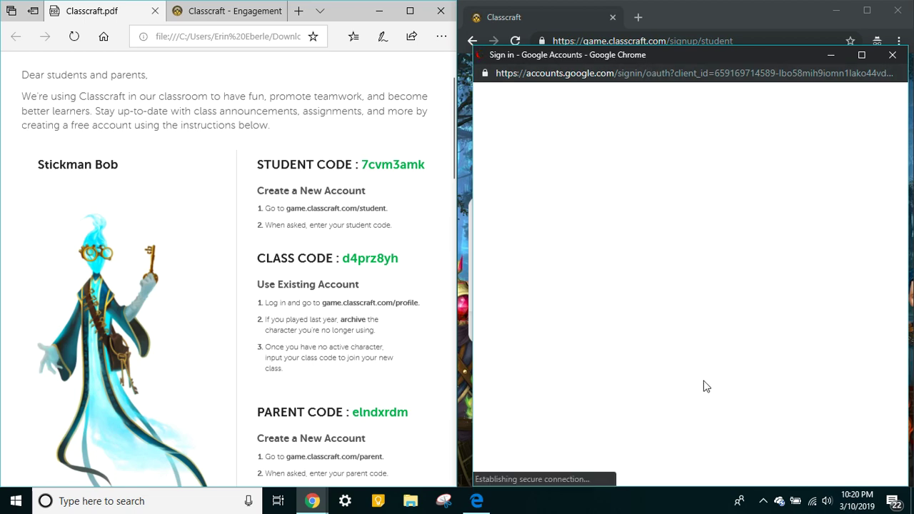
Allow Classcraft access to the Google account in the sign-in popup
{"action": "key", "text": "ctrl+w"}
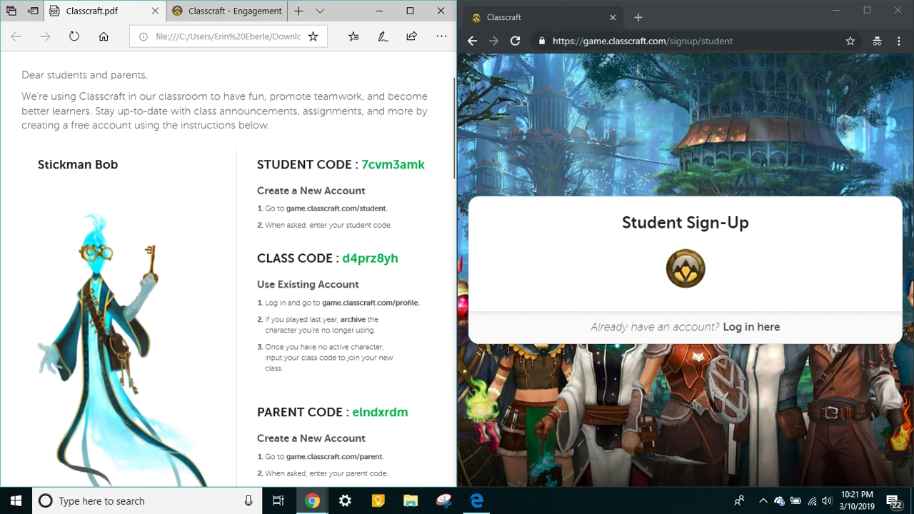
{"action": "left_click_drag", "start_coordinate": [678, 272], "coordinate": [693, 71]}
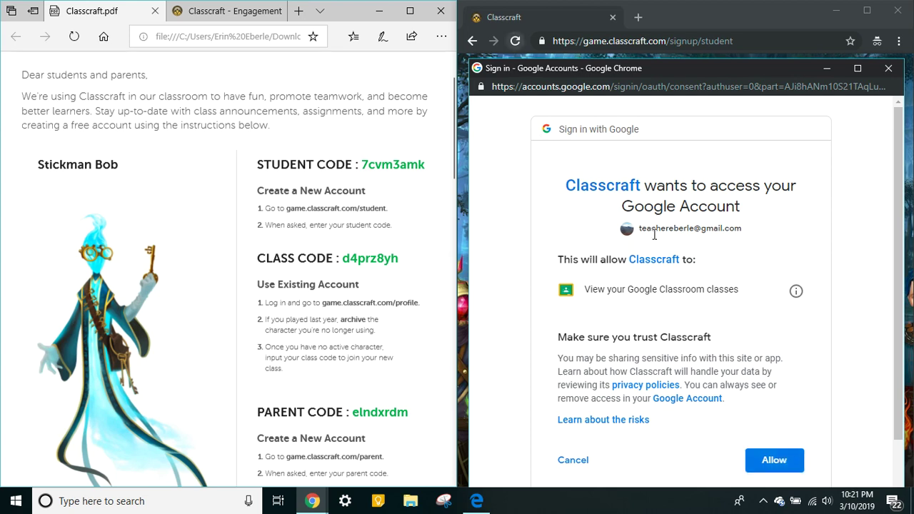
{"action": "left_click", "coordinate": [776, 462]}
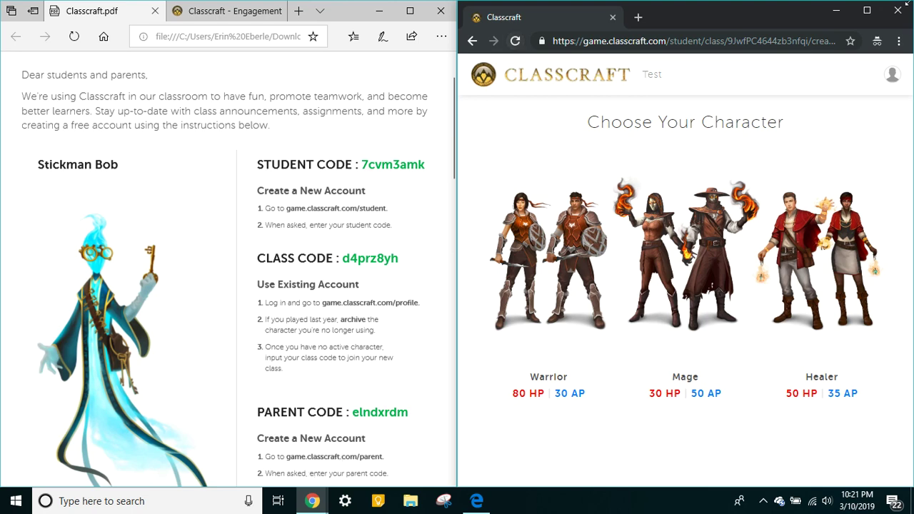
Maximize Chrome, pick the Healer class, and go on to Choose Your Look
{"action": "left_click", "coordinate": [868, 14]}
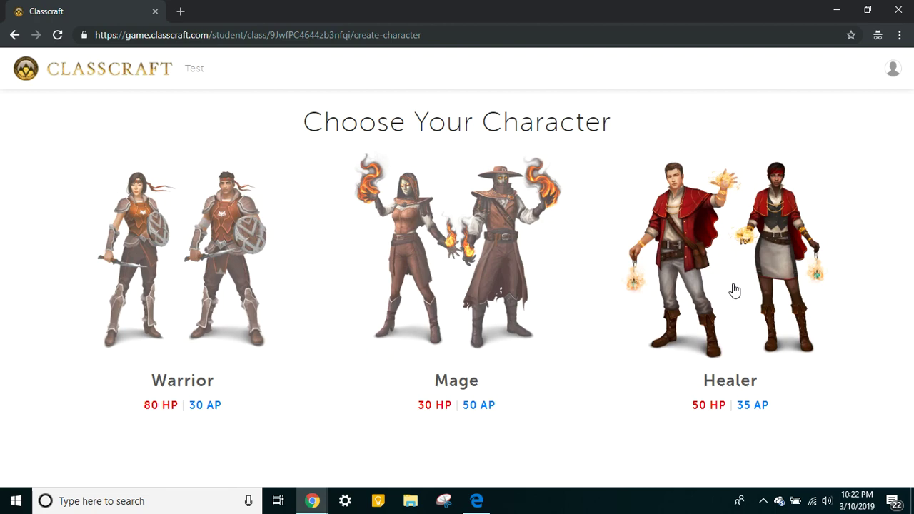
{"action": "left_click", "coordinate": [782, 271]}
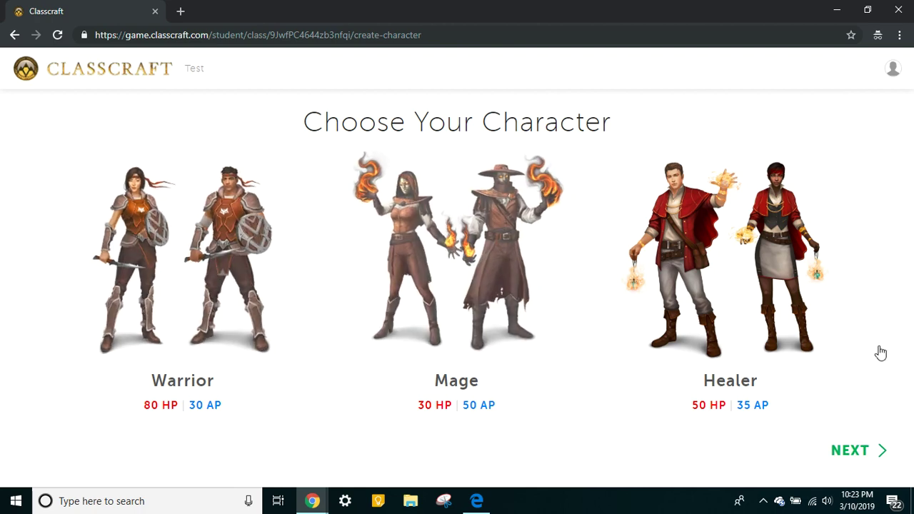
{"action": "left_click", "coordinate": [862, 460]}
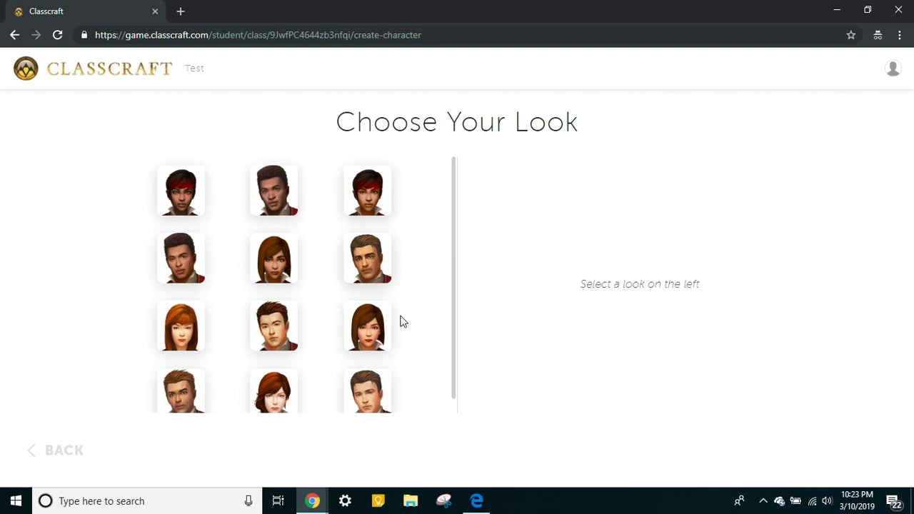
{"action": "scroll", "coordinate": [400, 322], "scroll_direction": "down", "scroll_amount": 1}
{"action": "scroll", "coordinate": [276, 204], "scroll_direction": "up", "scroll_amount": 1}
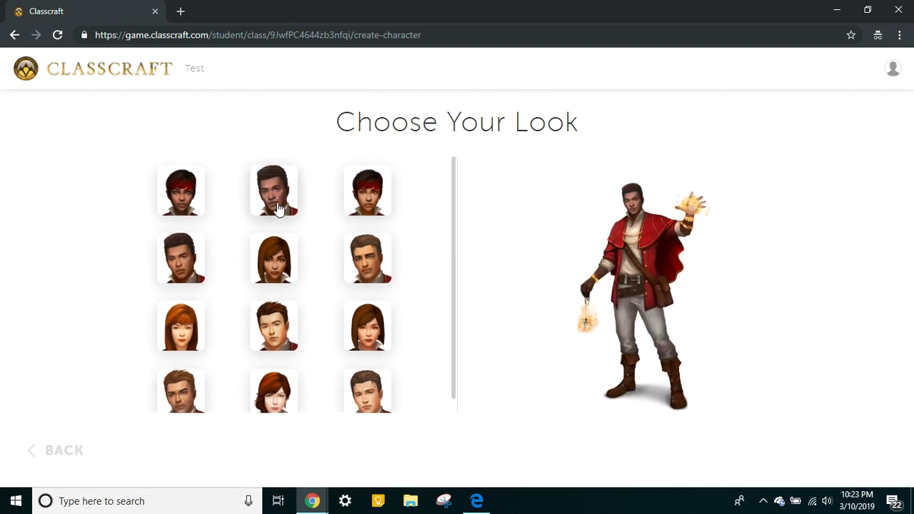
Compare the Mage and Warrior looks by stepping back to the class choice
{"action": "scroll", "coordinate": [264, 393], "scroll_direction": "down", "scroll_amount": 1}
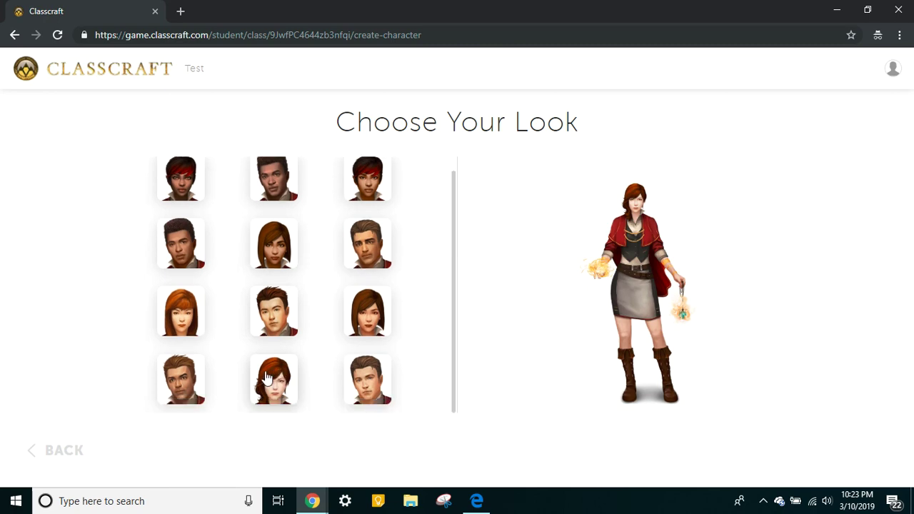
{"action": "left_click", "coordinate": [59, 453]}
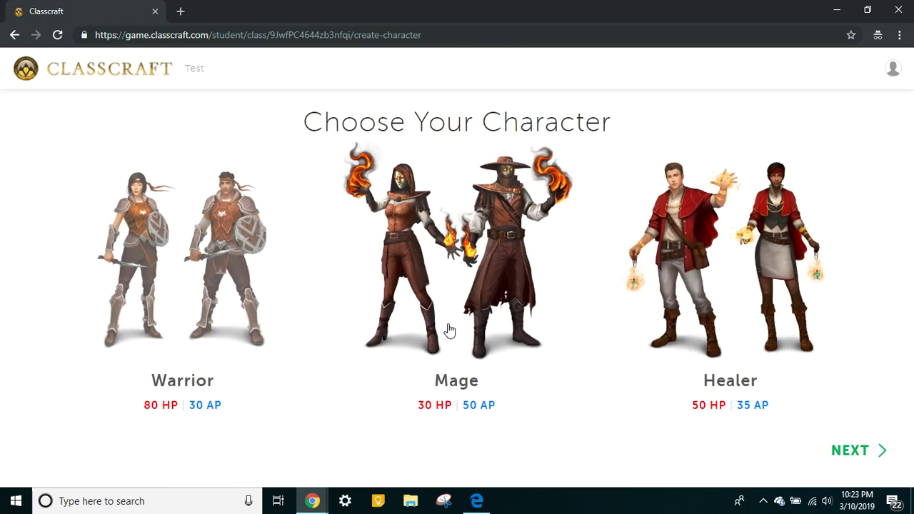
{"action": "left_click", "coordinate": [842, 450]}
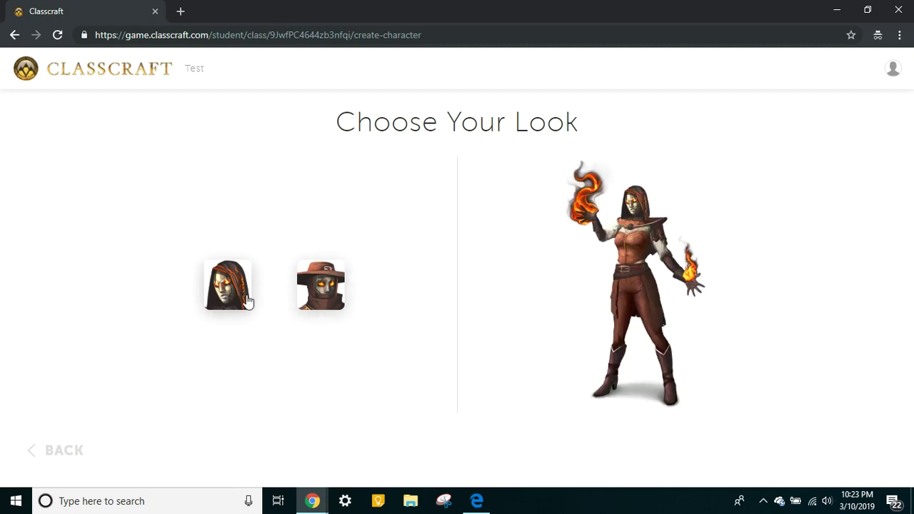
{"action": "left_click", "coordinate": [58, 454]}
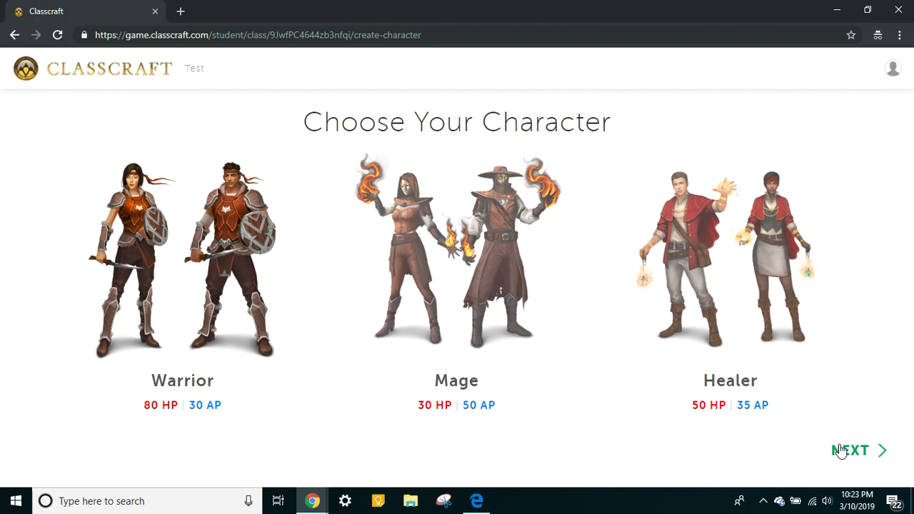
{"action": "left_click", "coordinate": [836, 450]}
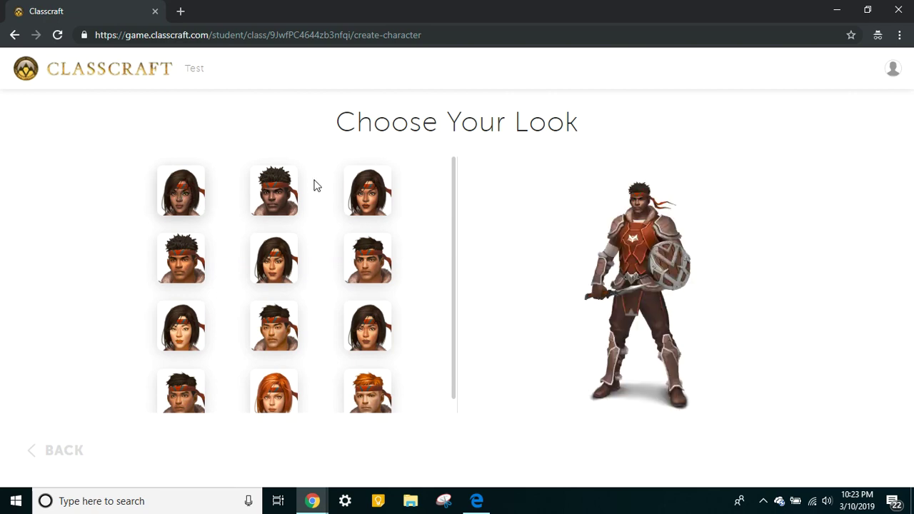
{"action": "left_click", "coordinate": [64, 451]}
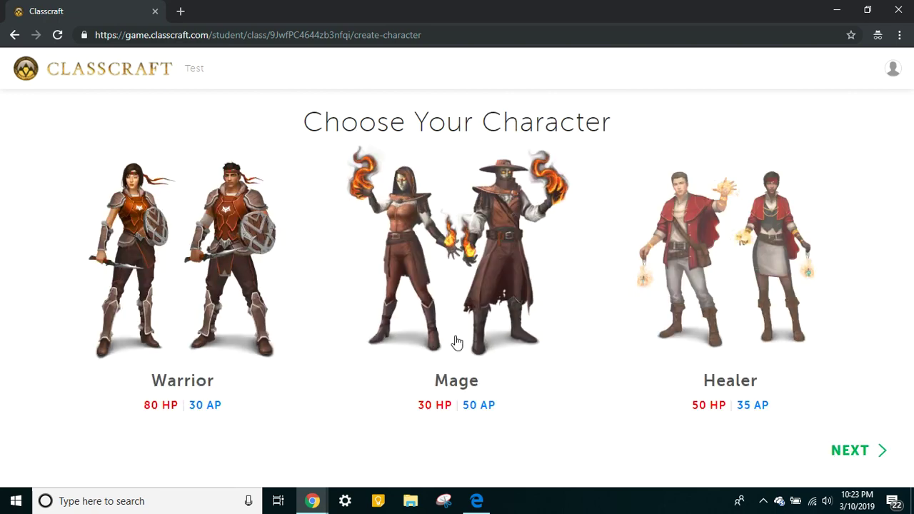
Return to the Healer, pick the dark-haired male look, and continue
{"action": "left_click", "coordinate": [851, 451]}
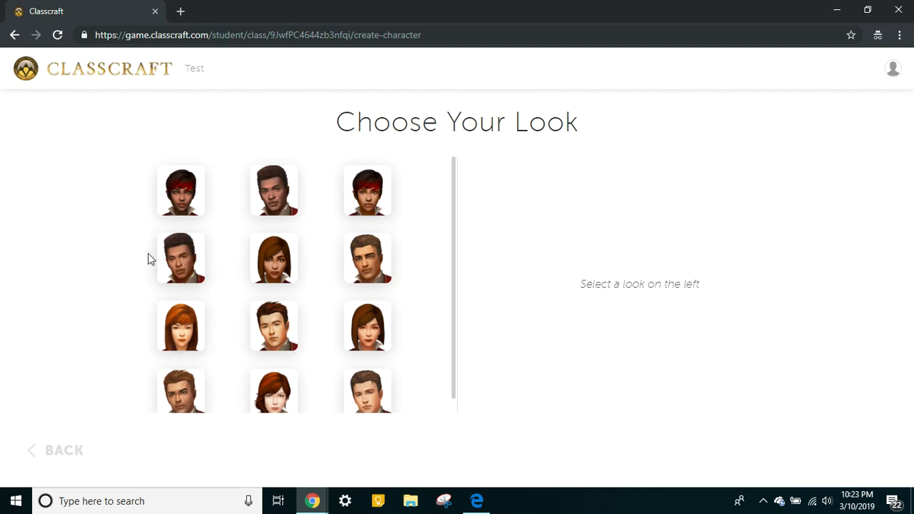
{"action": "left_click", "coordinate": [172, 275]}
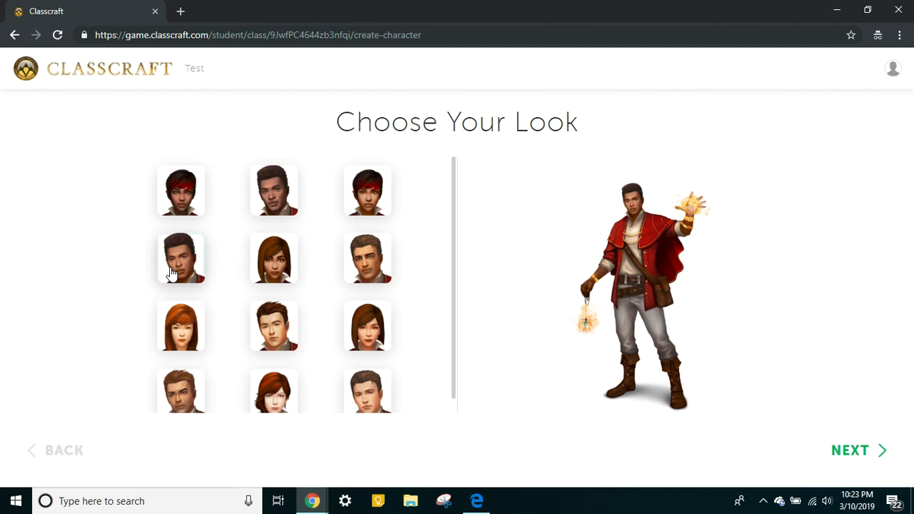
{"action": "left_click", "coordinate": [851, 455]}
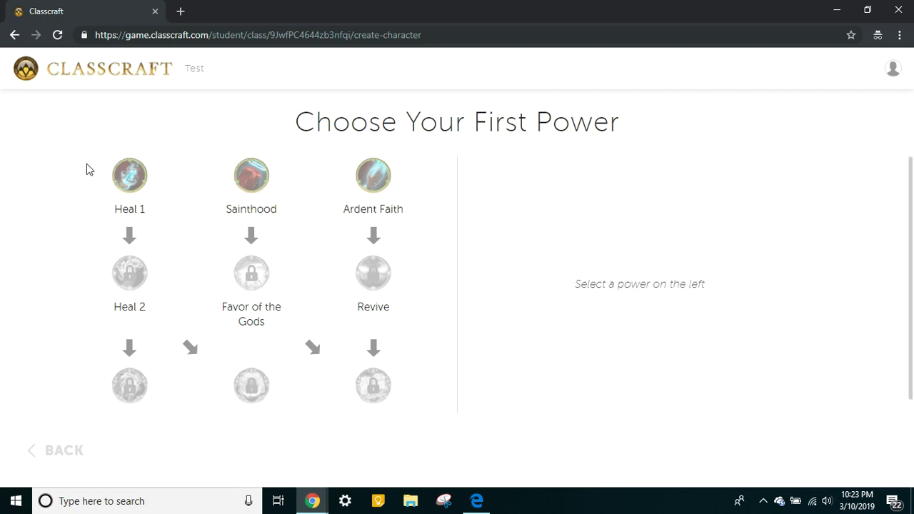
Compare Heal 1 with Sainthood, settle on Heal 1 as first power, and continue
{"action": "left_click", "coordinate": [115, 167]}
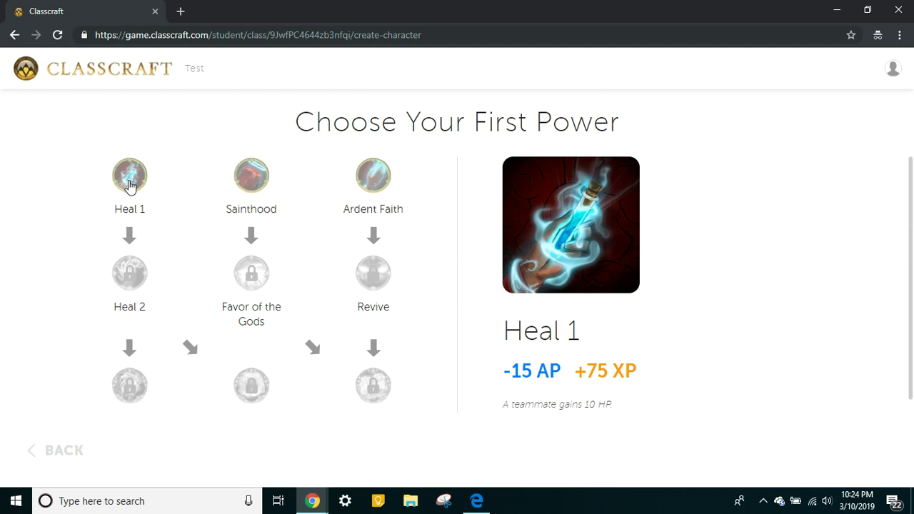
{"action": "left_click", "coordinate": [129, 185]}
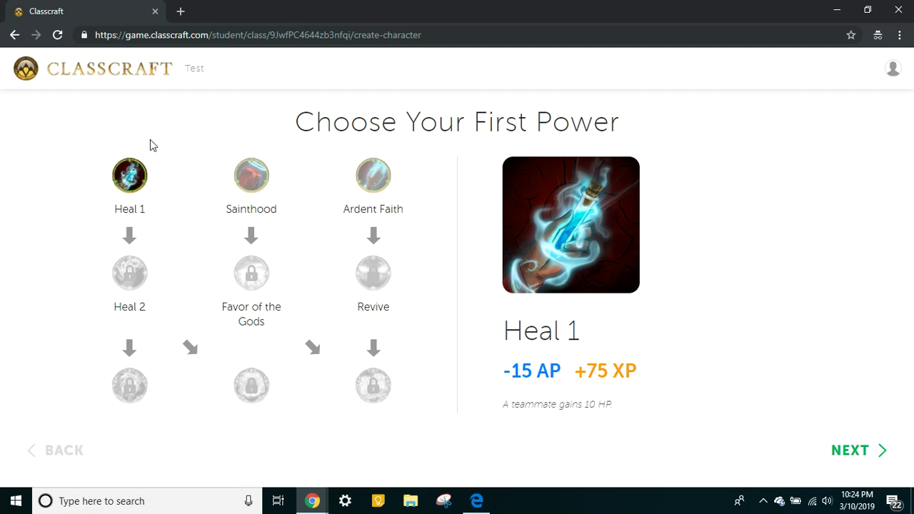
{"action": "mouse_move", "coordinate": [241, 180]}
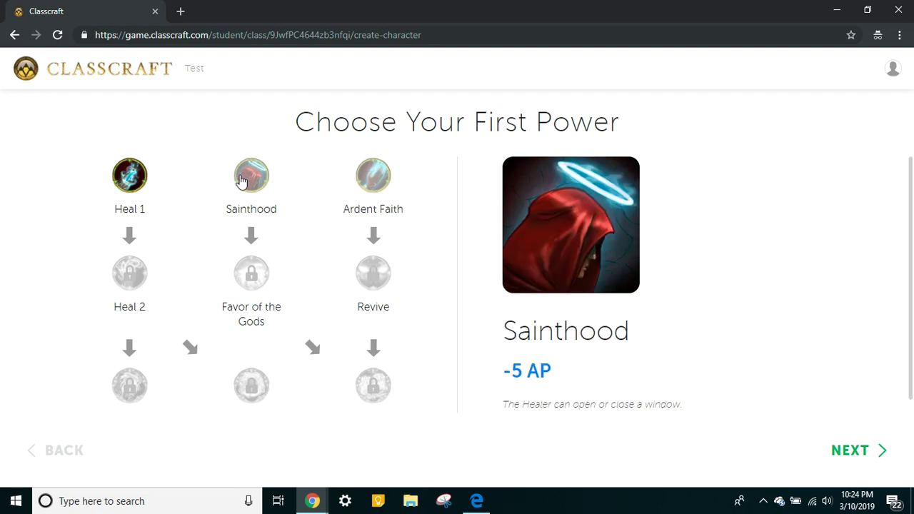
{"action": "left_click", "coordinate": [251, 179]}
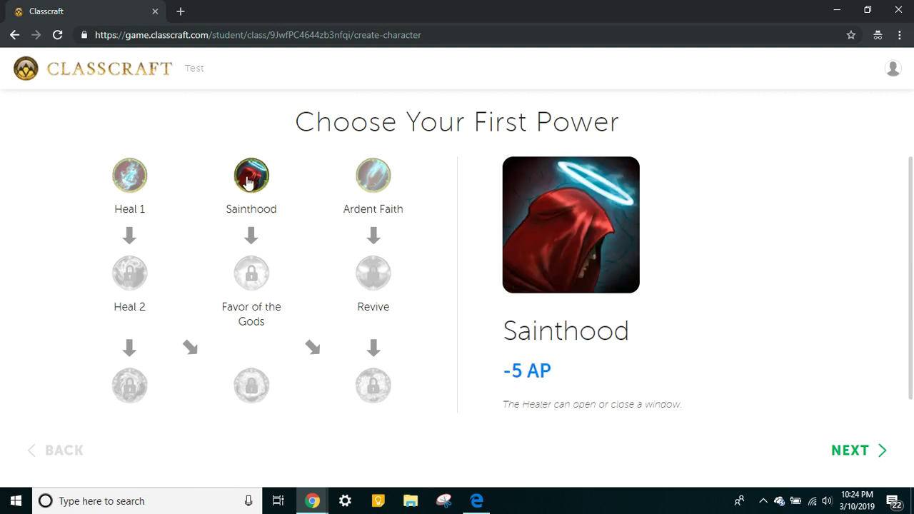
{"action": "left_click", "coordinate": [130, 179]}
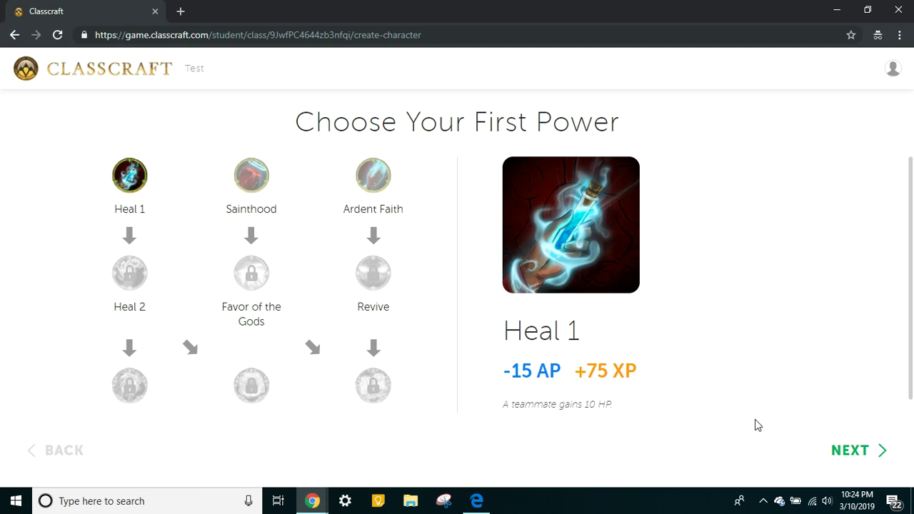
{"action": "left_click", "coordinate": [851, 451]}
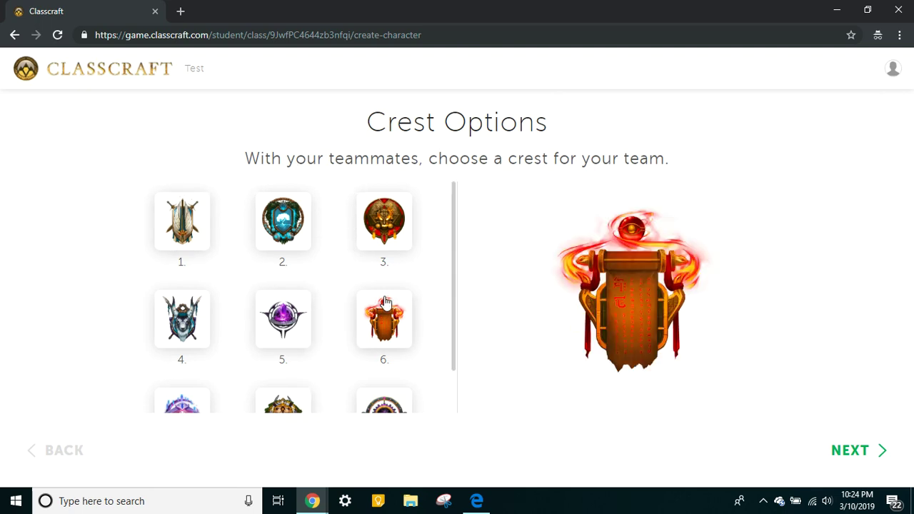
Pick crest 9, the glowing open book, for the team and continue
{"action": "scroll", "coordinate": [172, 227], "scroll_direction": "down", "scroll_amount": 1}
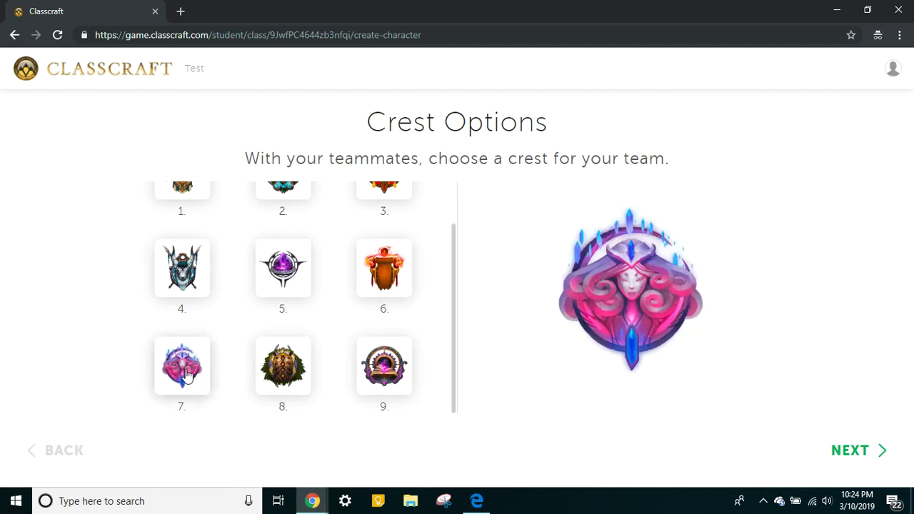
{"action": "scroll", "coordinate": [179, 367], "scroll_direction": "up", "scroll_amount": 1}
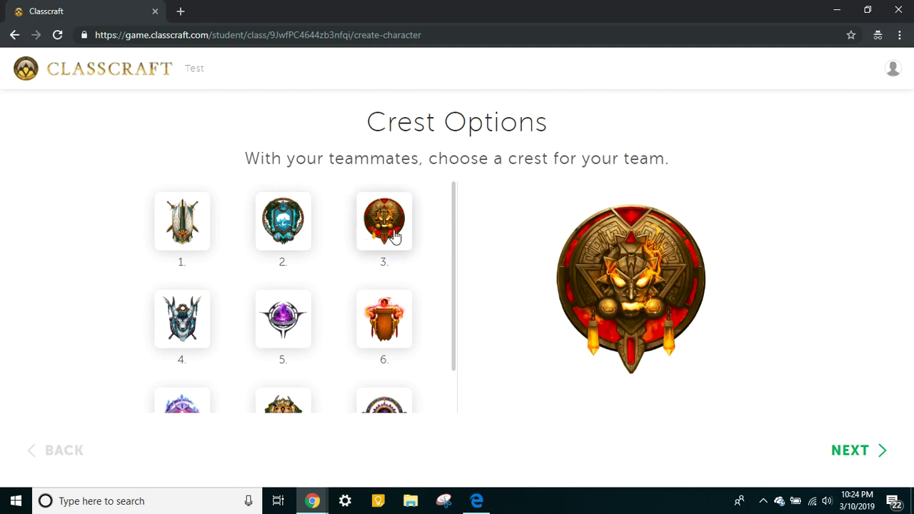
{"action": "scroll", "coordinate": [388, 243], "scroll_direction": "down", "scroll_amount": 1}
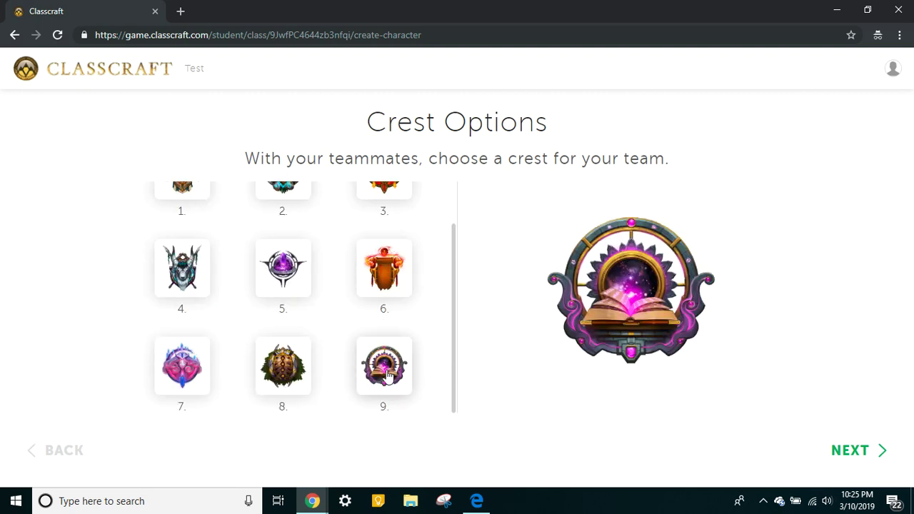
{"action": "scroll", "coordinate": [378, 242], "scroll_direction": "up", "scroll_amount": 1}
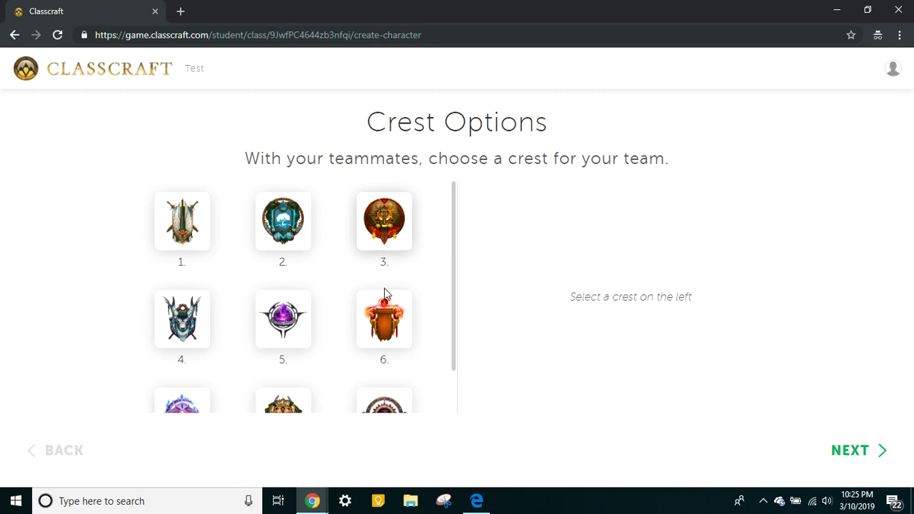
{"action": "scroll", "coordinate": [380, 343], "scroll_direction": "down", "scroll_amount": 1}
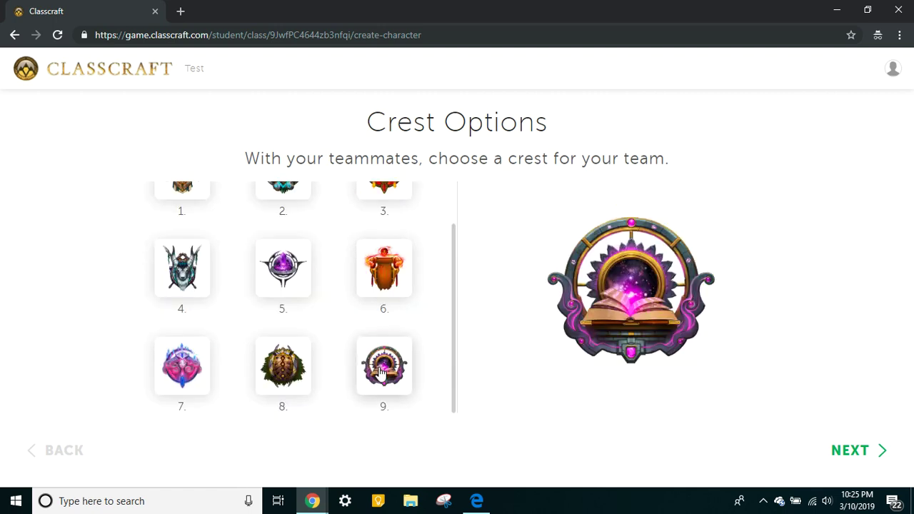
{"action": "left_click", "coordinate": [380, 373]}
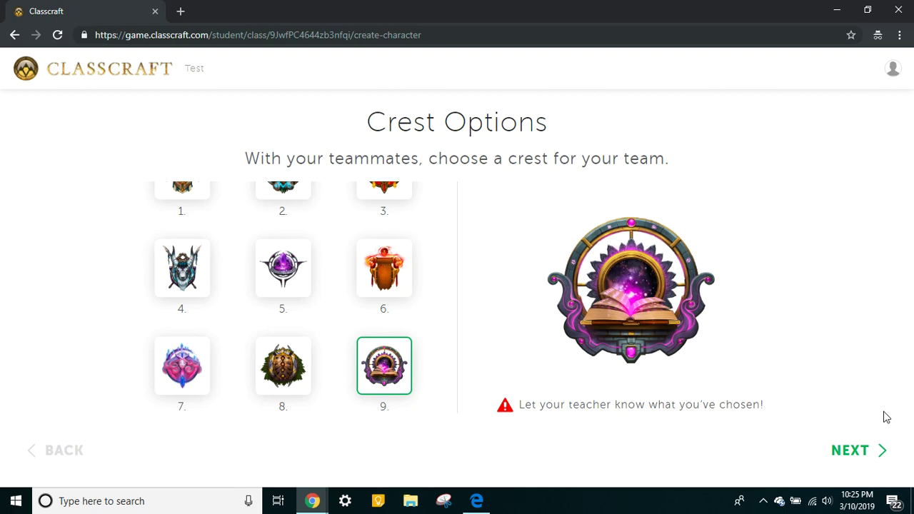
{"action": "left_click", "coordinate": [857, 451]}
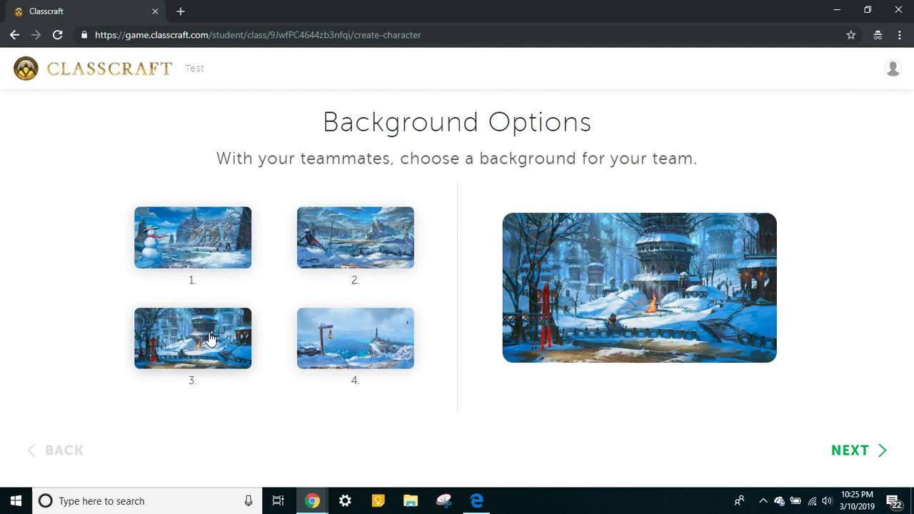
Select background 4, the snowy coast with a lantern post, for the team
{"action": "left_click", "coordinate": [355, 342]}
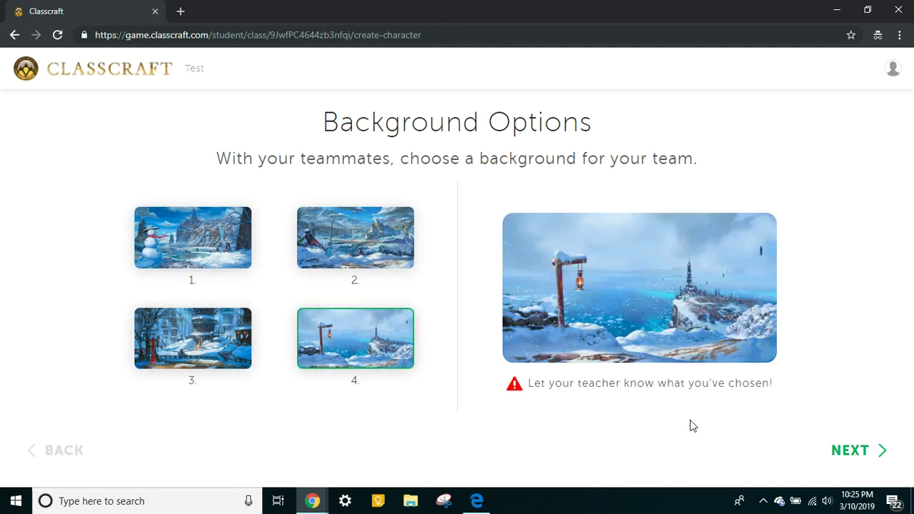
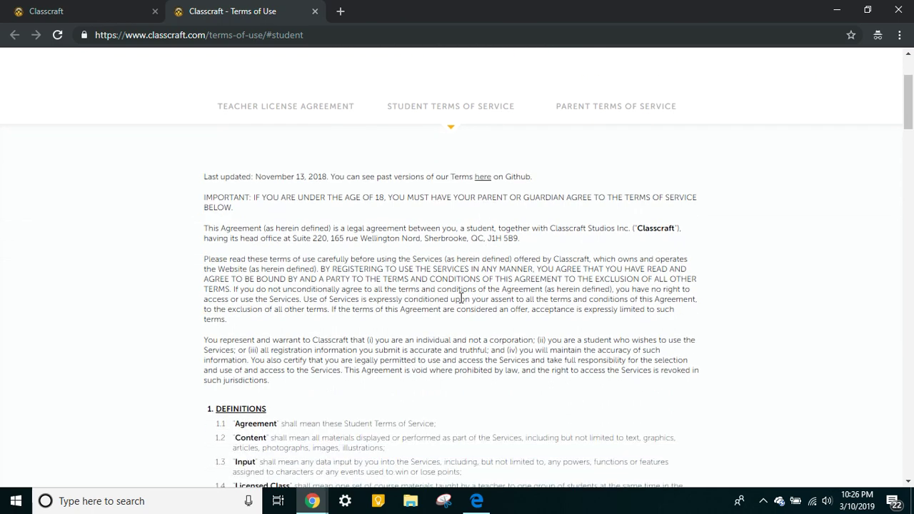
{"action": "scroll", "coordinate": [377, 220], "scroll_direction": "down", "scroll_amount": 1}
{"action": "scroll", "coordinate": [380, 294], "scroll_direction": "down", "scroll_amount": 3}
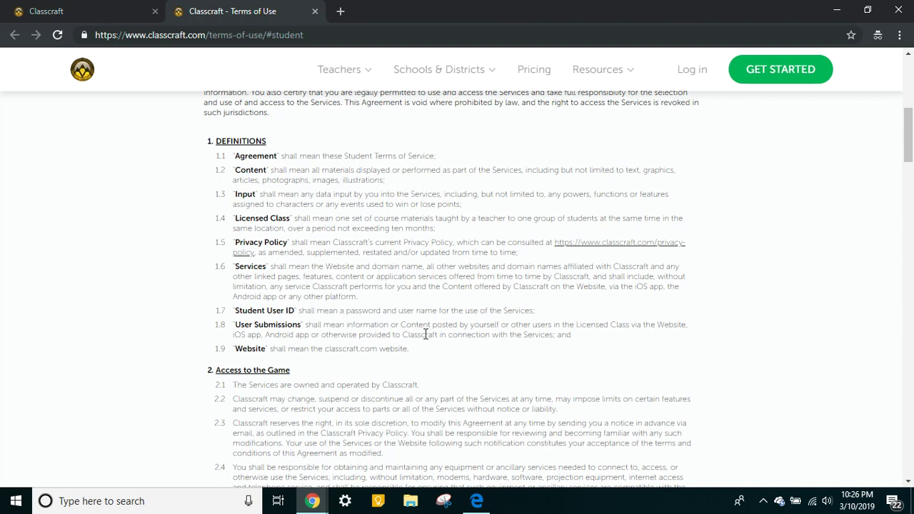
{"action": "left_click_drag", "start_coordinate": [536, 311], "coordinate": [590, 342]}
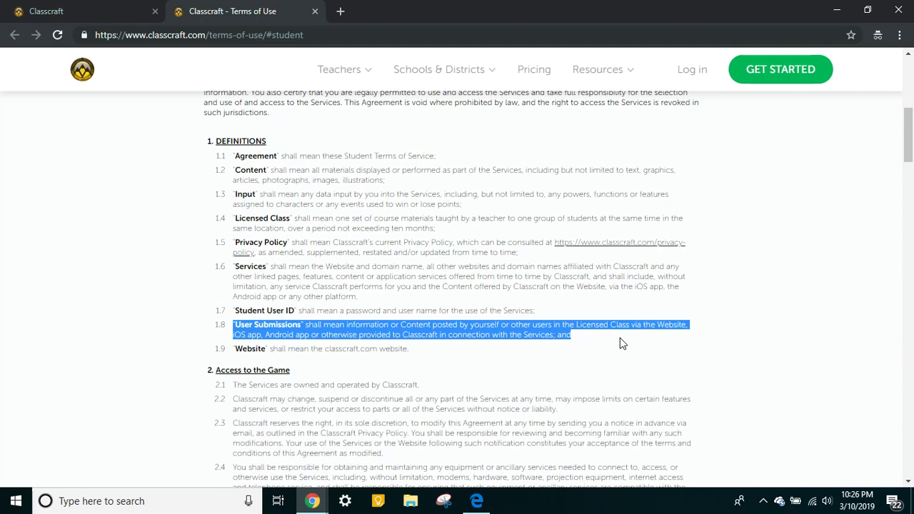
{"action": "scroll", "coordinate": [621, 344], "scroll_direction": "down", "scroll_amount": 3}
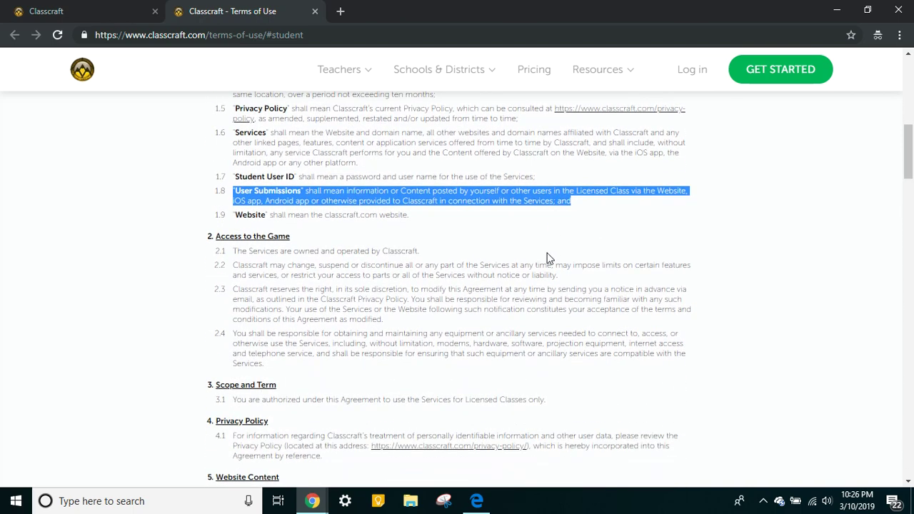
{"action": "scroll", "coordinate": [445, 346], "scroll_direction": "down", "scroll_amount": 2}
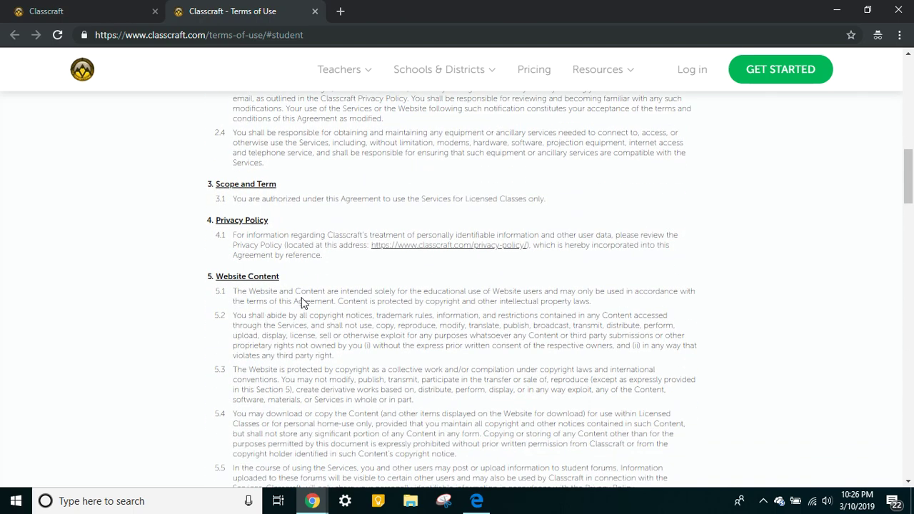
{"action": "scroll", "coordinate": [358, 300], "scroll_direction": "down", "scroll_amount": 2}
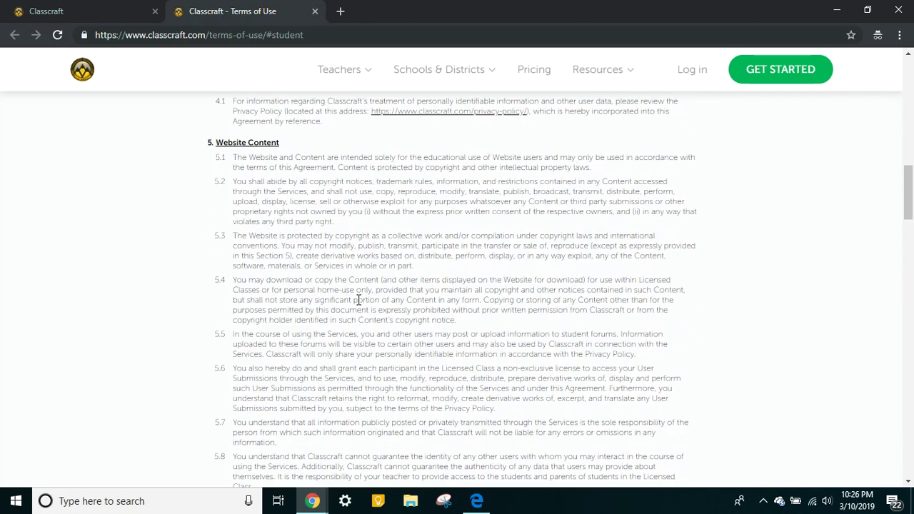
{"action": "scroll", "coordinate": [362, 317], "scroll_direction": "down", "scroll_amount": 5}
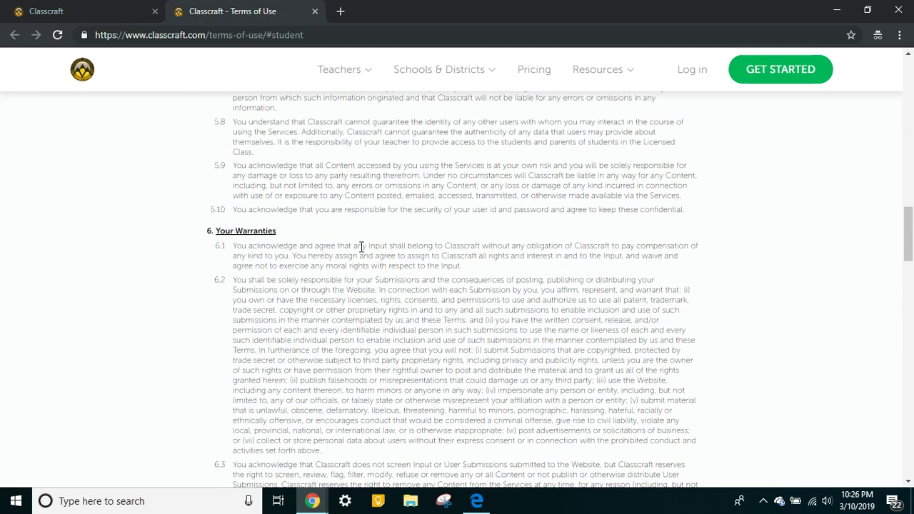
{"action": "scroll", "coordinate": [361, 269], "scroll_direction": "down", "scroll_amount": 1}
{"action": "scroll", "coordinate": [361, 269], "scroll_direction": "down", "scroll_amount": 1}
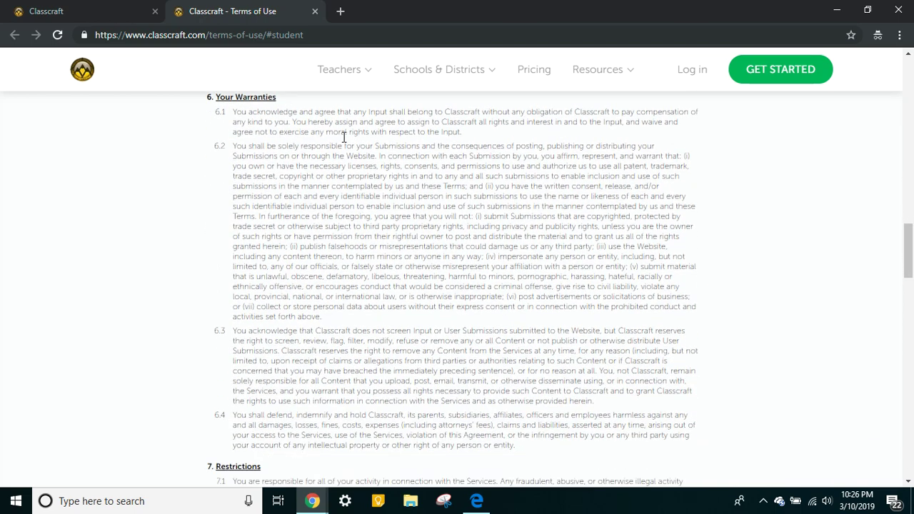
{"action": "left_click_drag", "start_coordinate": [234, 146], "coordinate": [379, 155]}
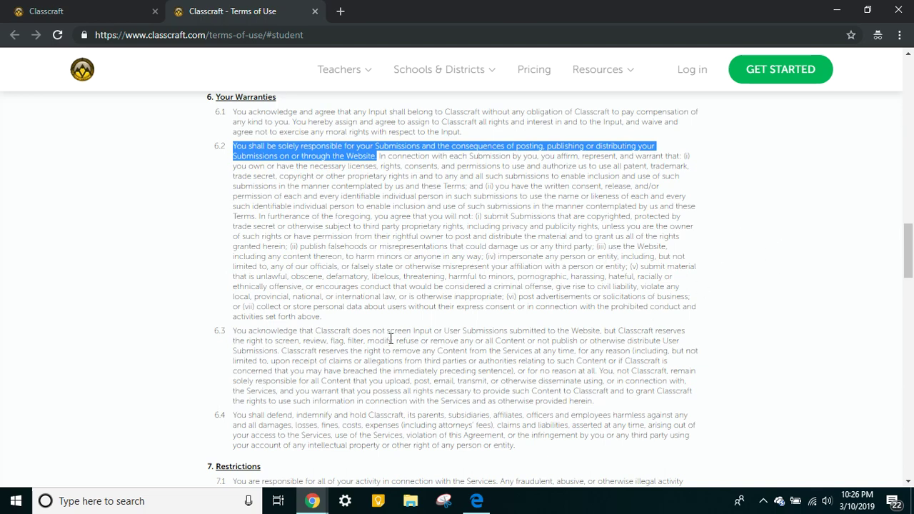
Read through Terms of Use clauses 6.3 and 7.1, highlighting the screening and fraudulent-use passages
{"action": "scroll", "coordinate": [387, 340], "scroll_direction": "down", "scroll_amount": 1}
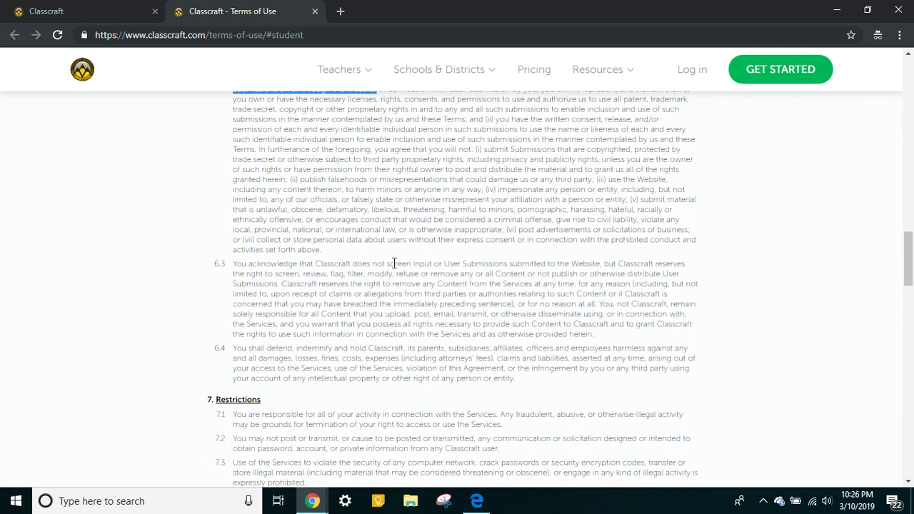
{"action": "left_click_drag", "start_coordinate": [386, 263], "coordinate": [601, 264]}
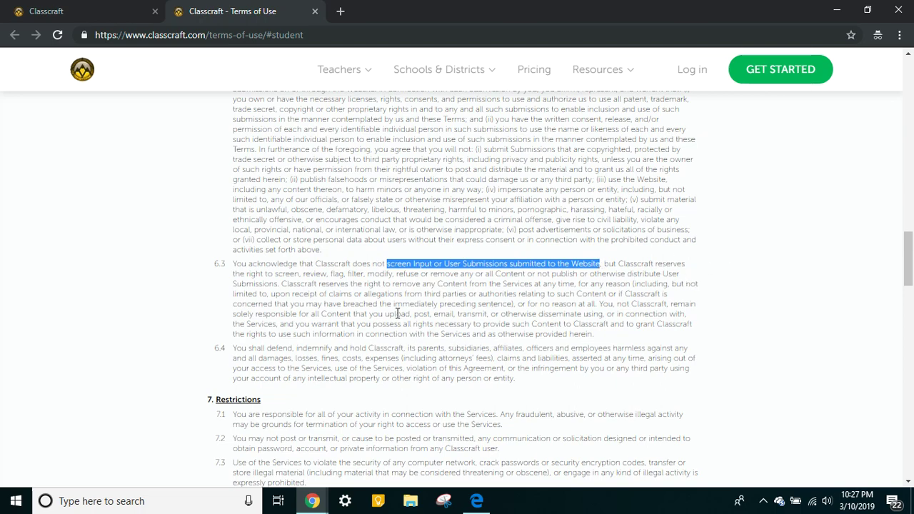
{"action": "scroll", "coordinate": [398, 308], "scroll_direction": "down", "scroll_amount": 2}
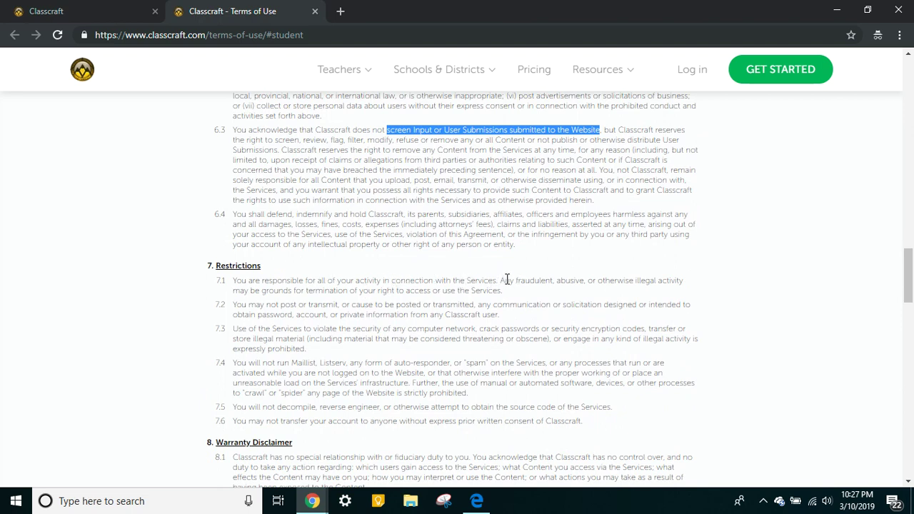
{"action": "left_click_drag", "start_coordinate": [514, 283], "coordinate": [555, 282]}
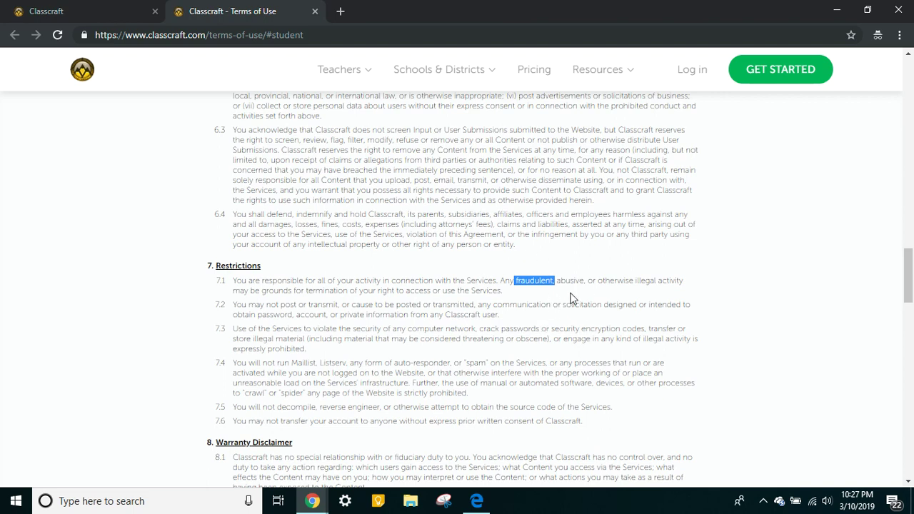
{"action": "left_click_drag", "start_coordinate": [557, 281], "coordinate": [300, 278]}
{"action": "left_click", "coordinate": [300, 277]}
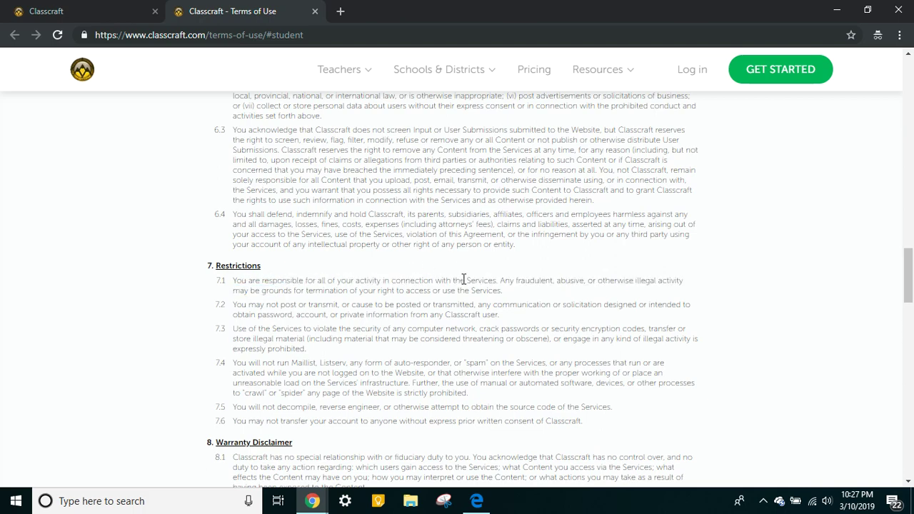
Scroll through the rest of the terms and close the Terms of Use tab
{"action": "scroll", "coordinate": [465, 283], "scroll_direction": "down", "scroll_amount": 4}
{"action": "scroll", "coordinate": [400, 327], "scroll_direction": "down", "scroll_amount": 3}
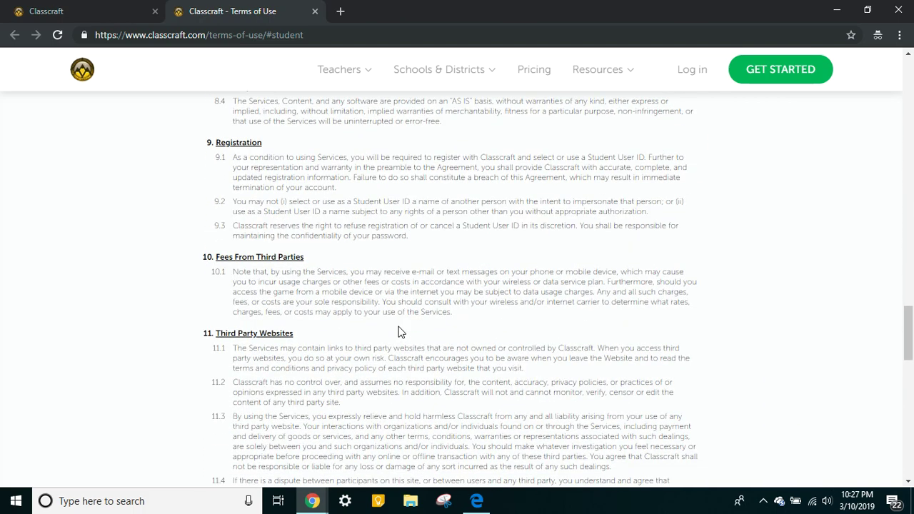
{"action": "scroll", "coordinate": [182, 205], "scroll_direction": "down", "scroll_amount": 1}
{"action": "scroll", "coordinate": [182, 208], "scroll_direction": "up", "scroll_amount": 10}
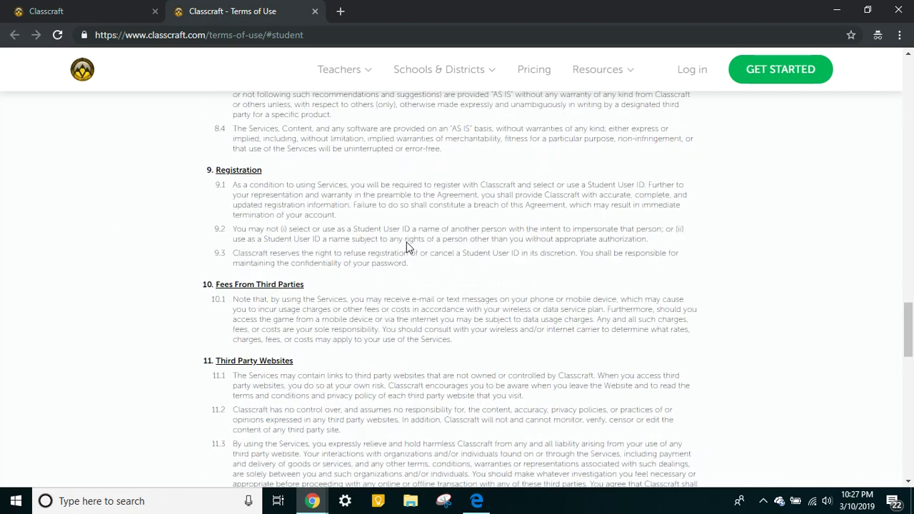
{"action": "left_click", "coordinate": [315, 12]}
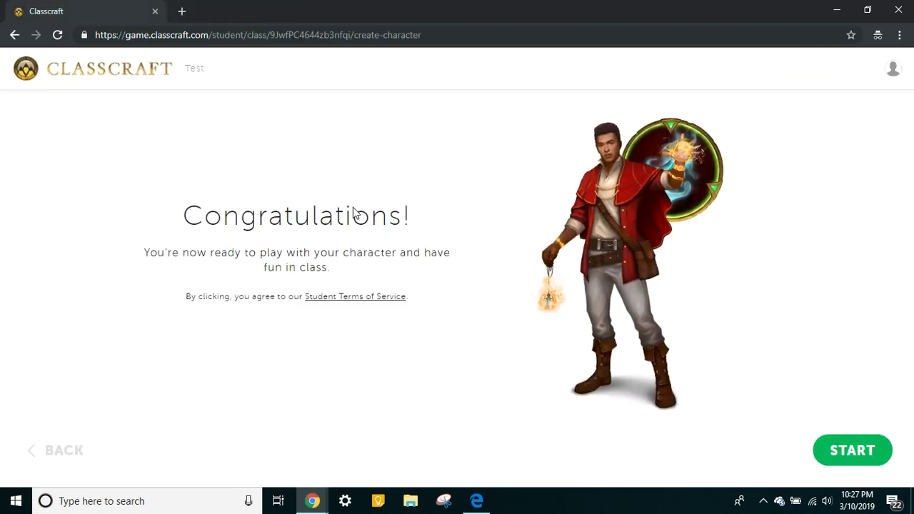
Enter the class with the new character and dismiss the 200 XP reward popup
{"action": "left_click", "coordinate": [828, 446]}
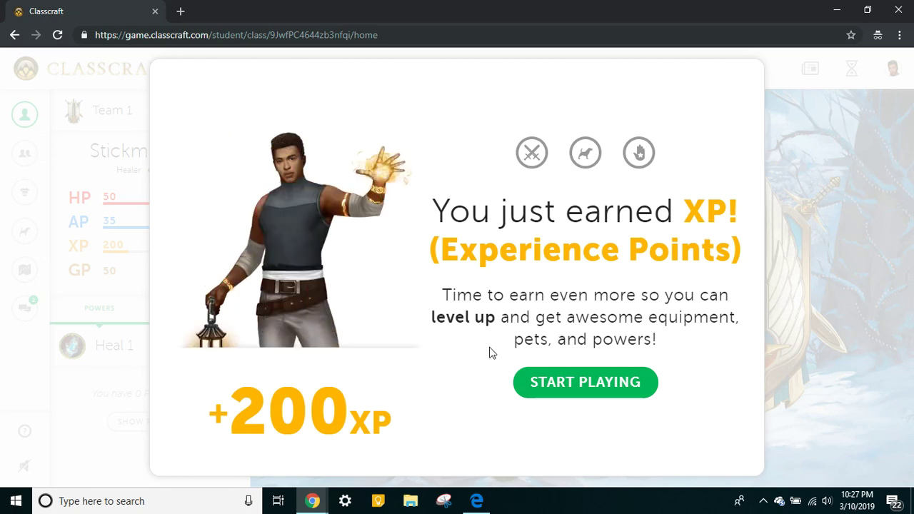
{"action": "left_click", "coordinate": [632, 388]}
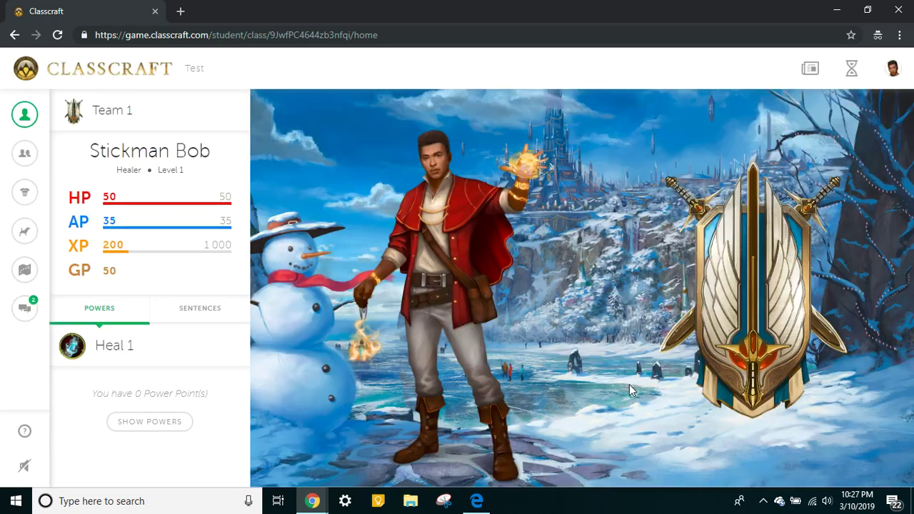